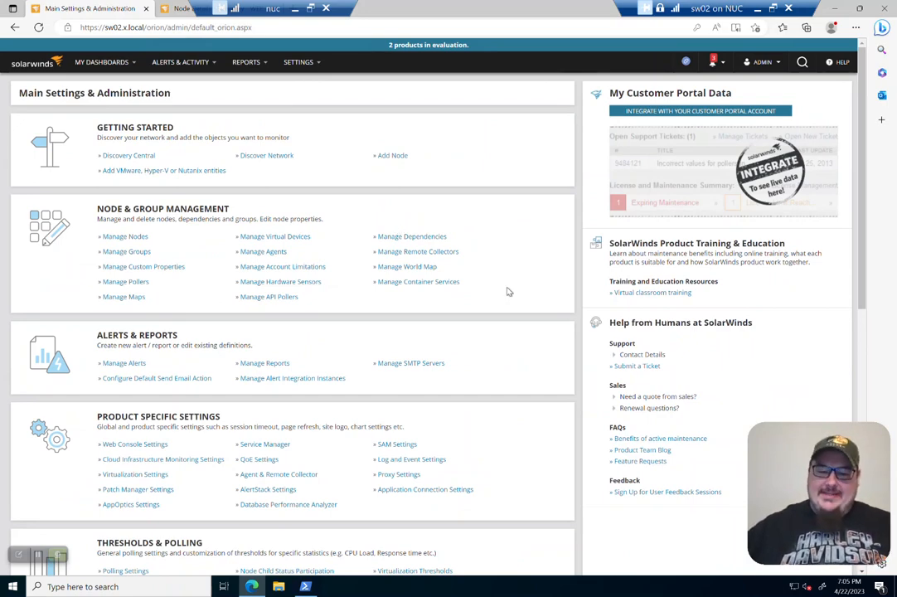
Review the session timeout and other options in Web Console Settings, then return to the main settings page.
scroll(543, 332, down, 2)
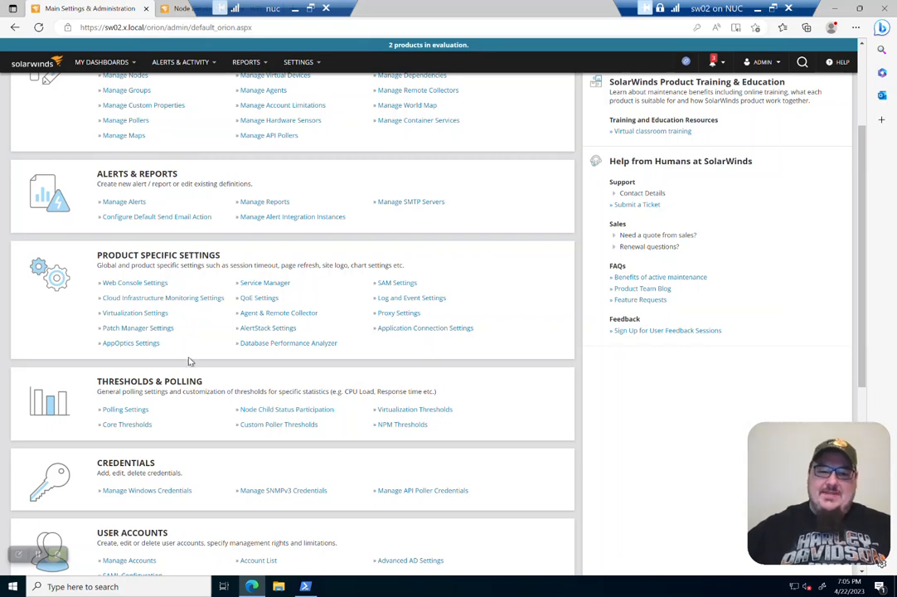
click(141, 283)
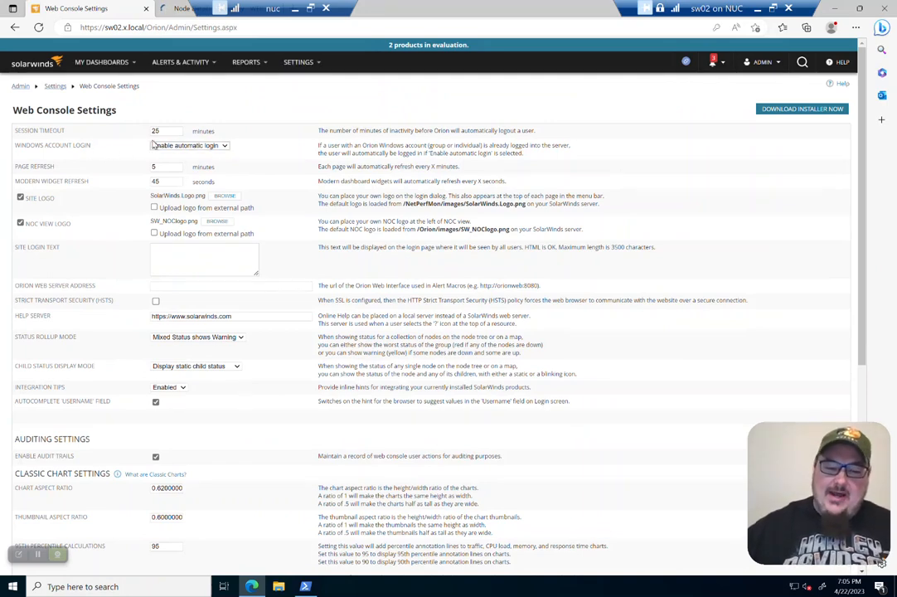
double_click(161, 131)
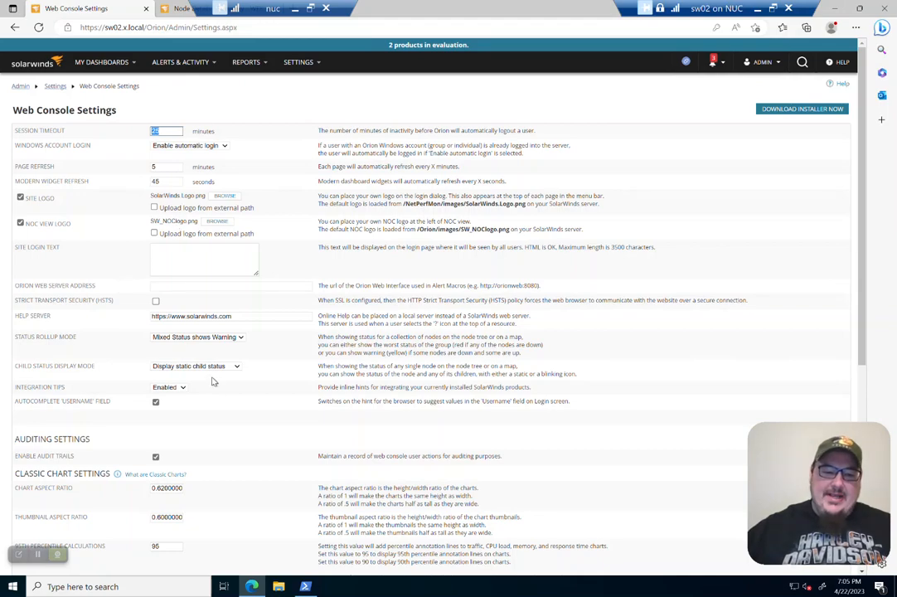
scroll(213, 401, down, 5)
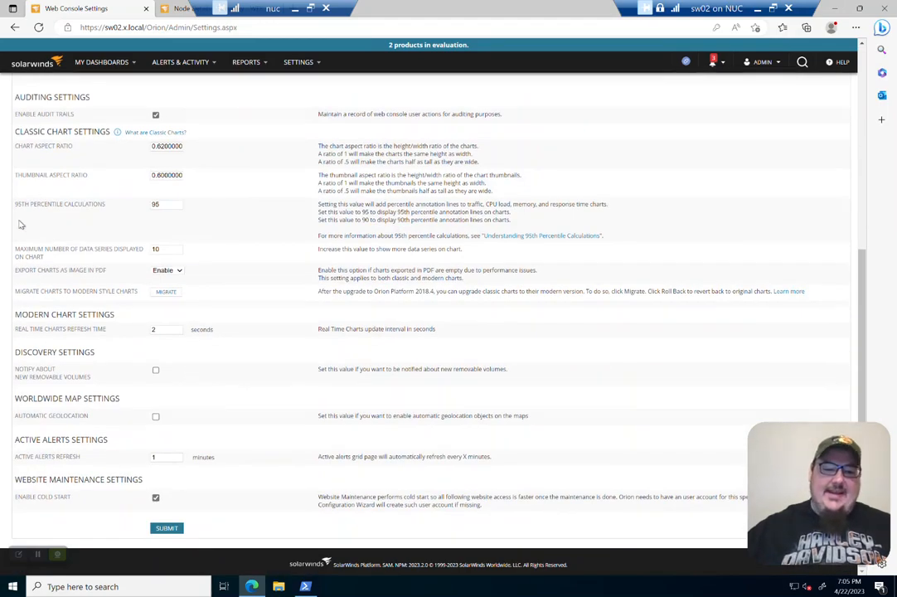
key(alt+Left)
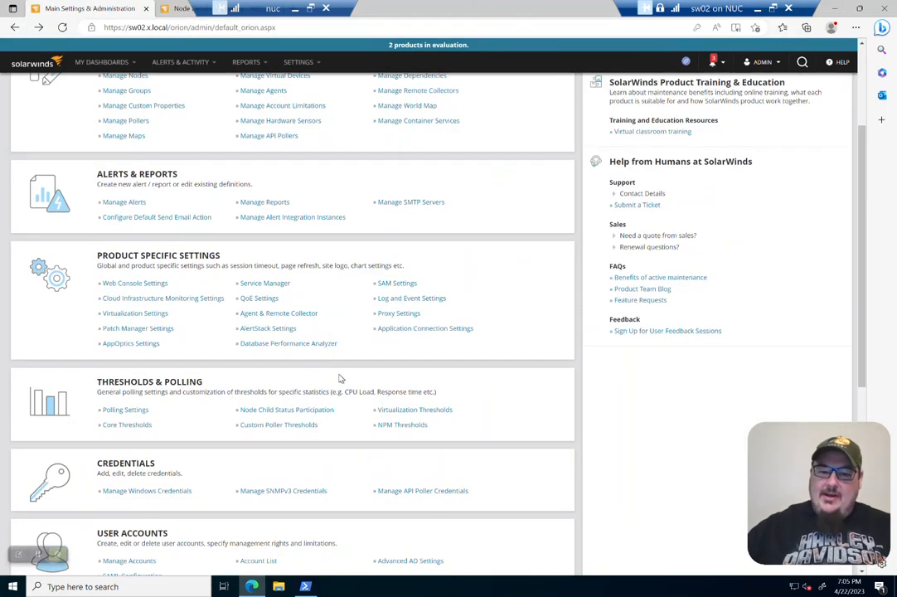
Find the polling entries on the main settings page and open Polling Settings under Thresholds & Polling.
key(ctrl+f)
text(pollin)
scroll(421, 344, down, 2)
scroll(421, 344, down, 1)
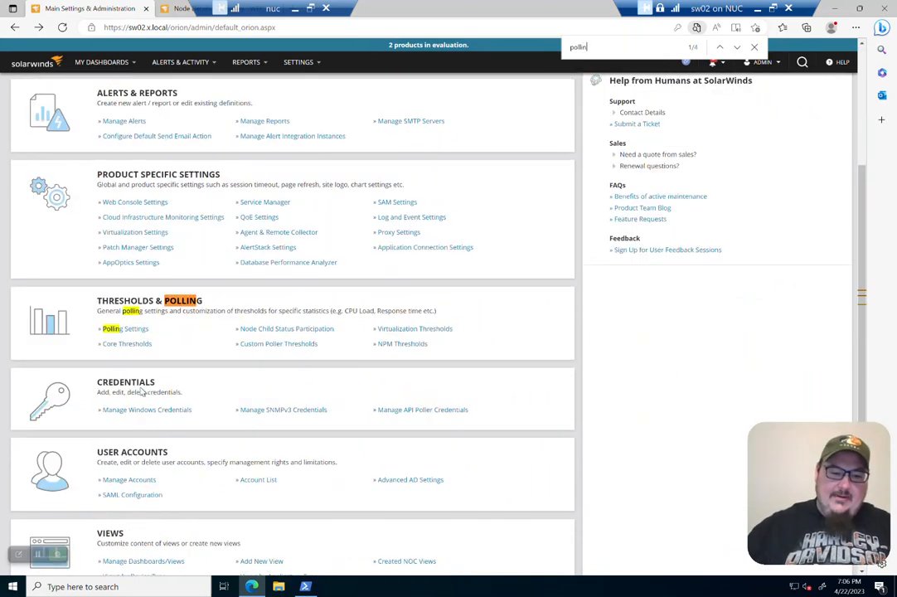
click(137, 329)
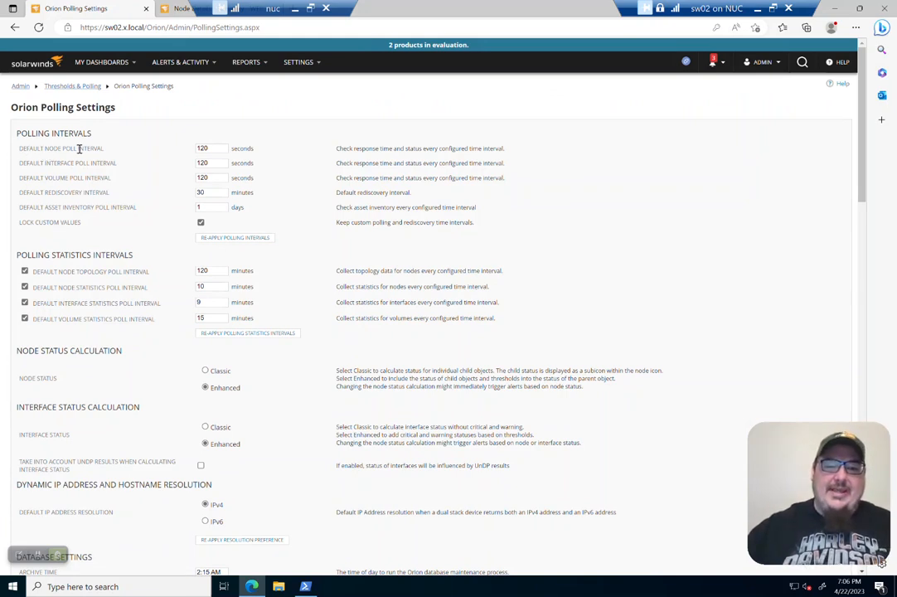
Set the default node poll interval to 720 seconds.
drag(209, 148, 170, 150)
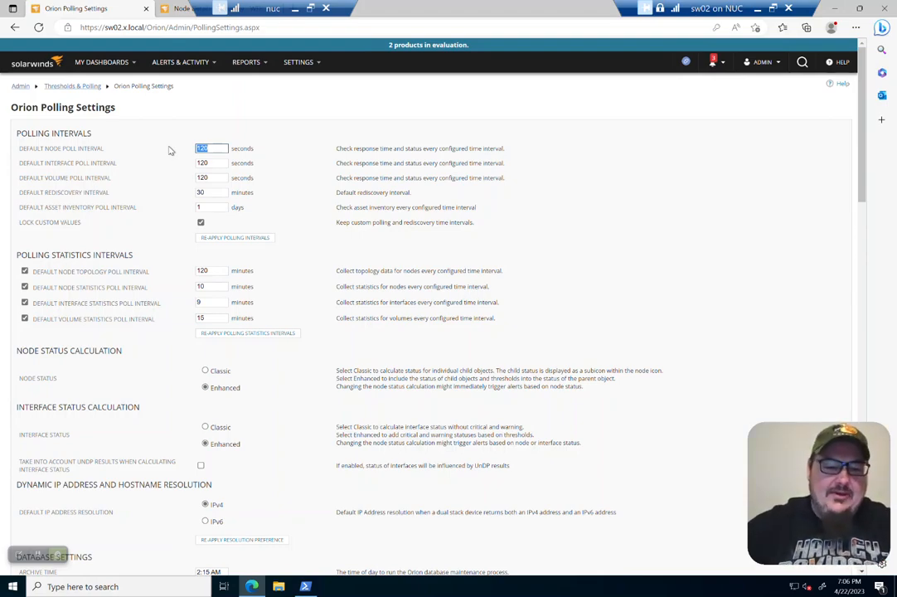
scroll(169, 150, down, 20)
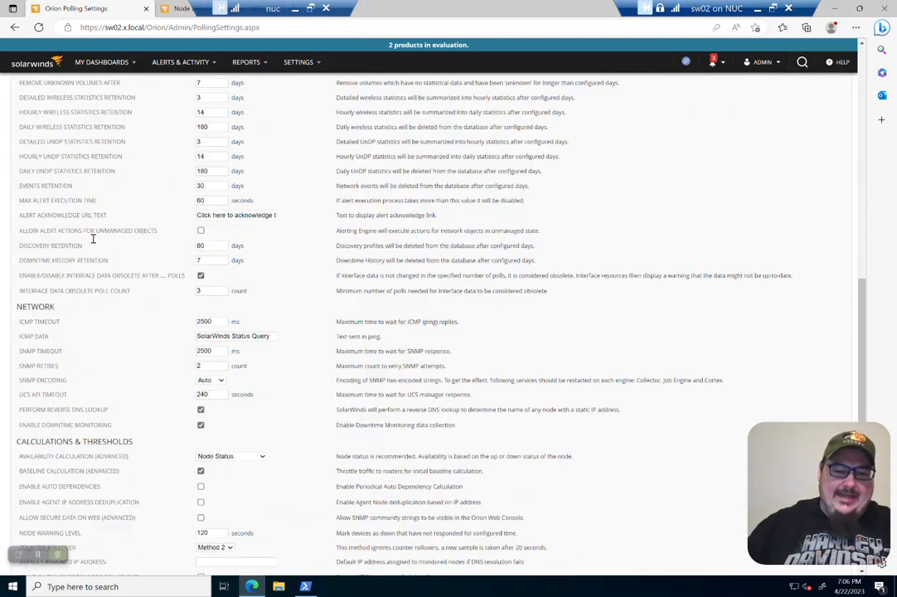
scroll(110, 296, up, 20)
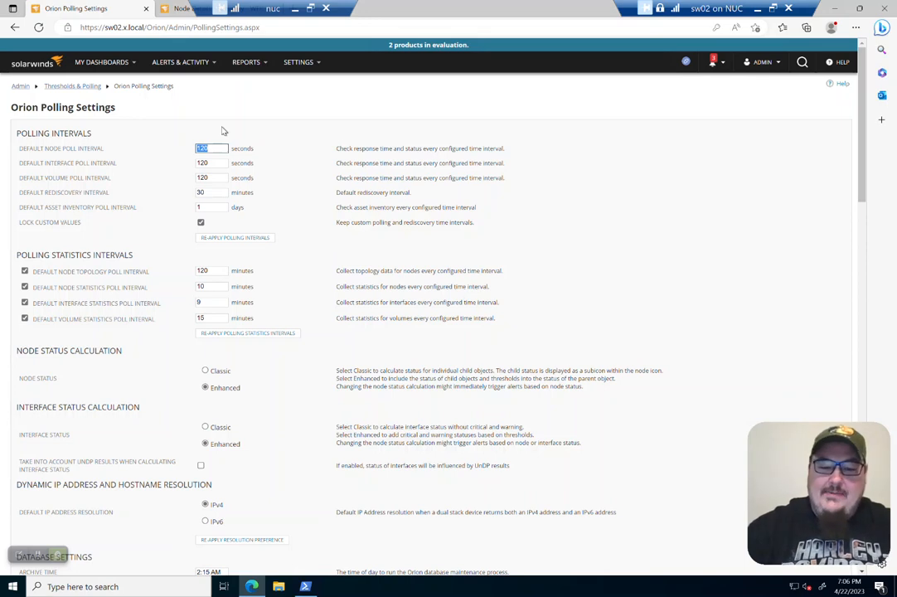
text(720)
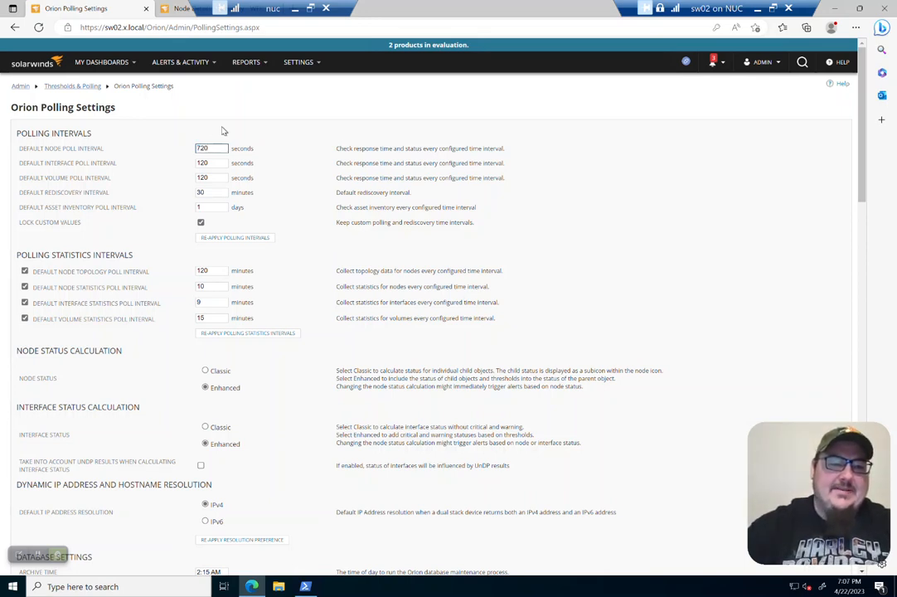
Set both the default interface poll interval and the default volume poll interval to 1000 seconds.
key(Tab)
text(720)
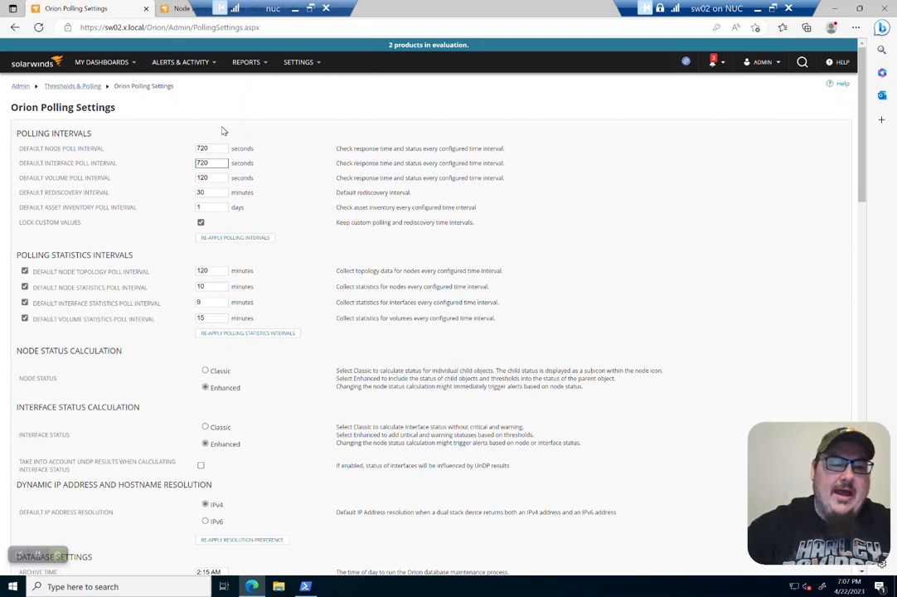
key(BackSpace)
key(BackSpace)
key(BackSpace)
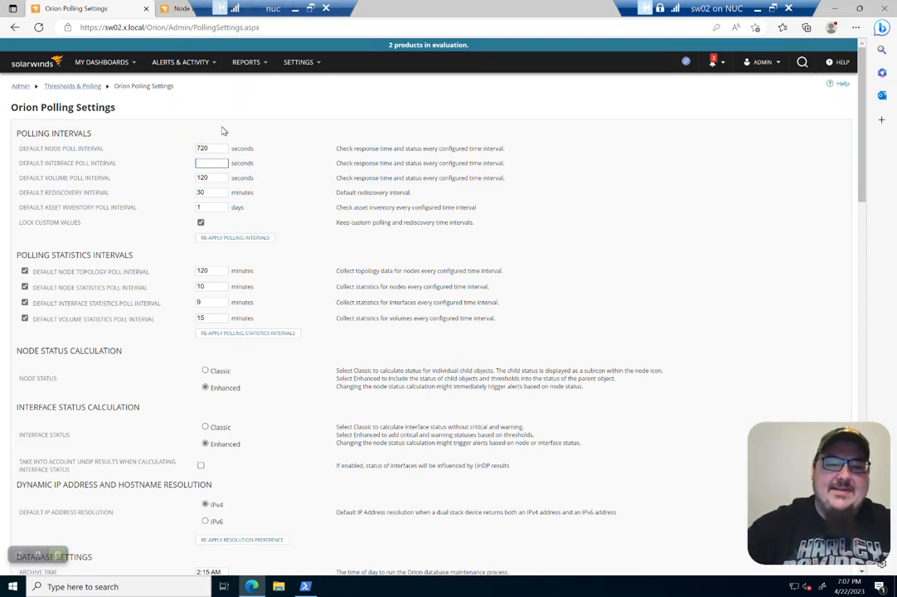
text(1000)
key(Tab)
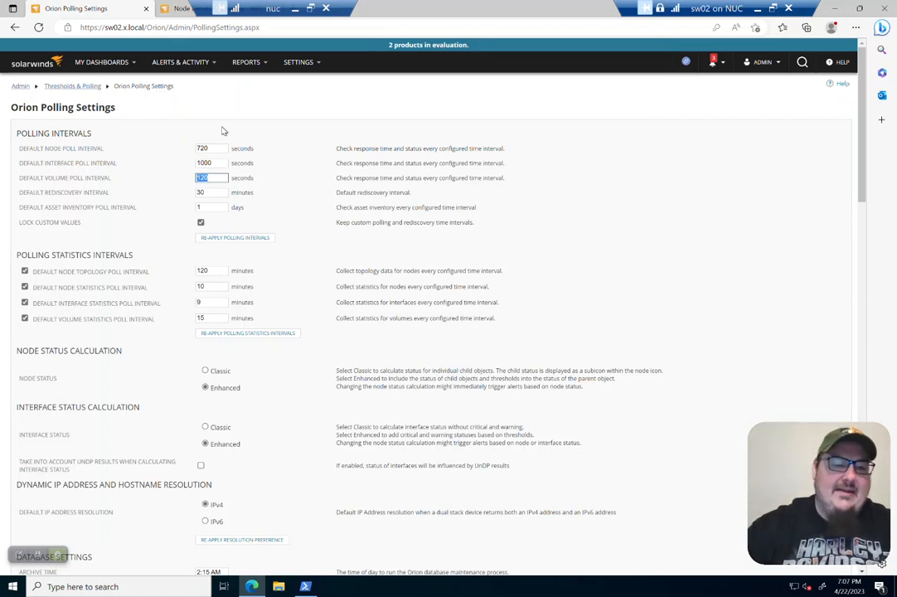
text(1000)
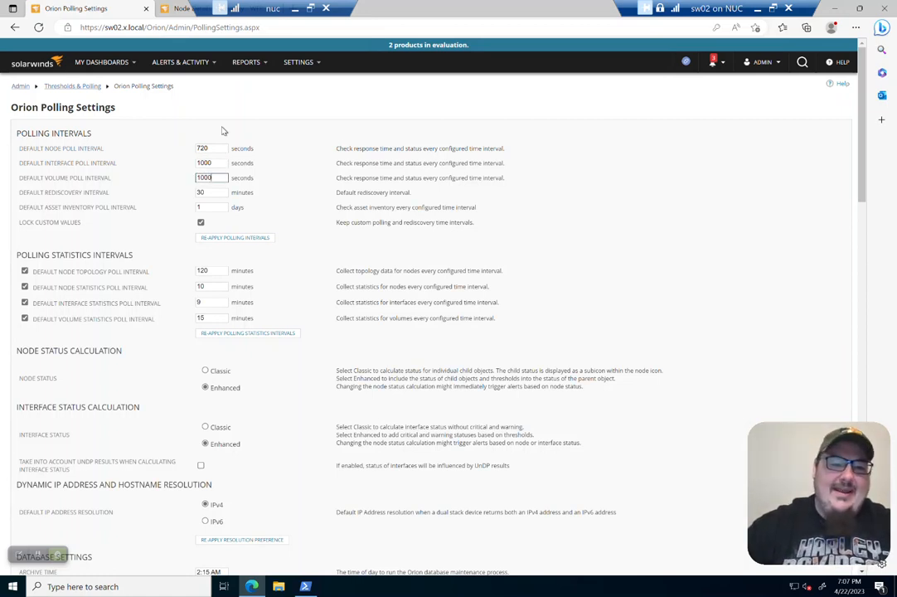
Set the default rediscovery interval to 120 minutes.
key(Tab)
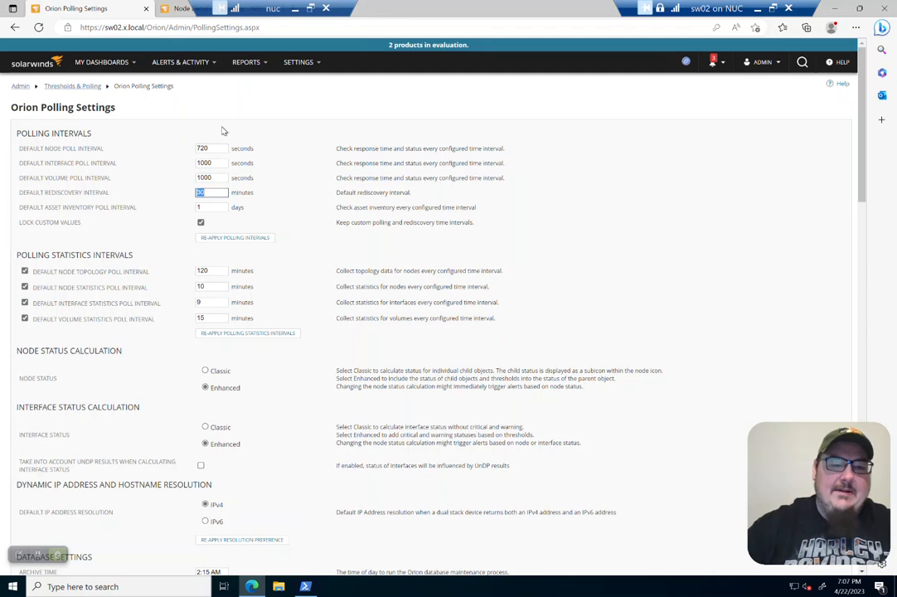
text(720)
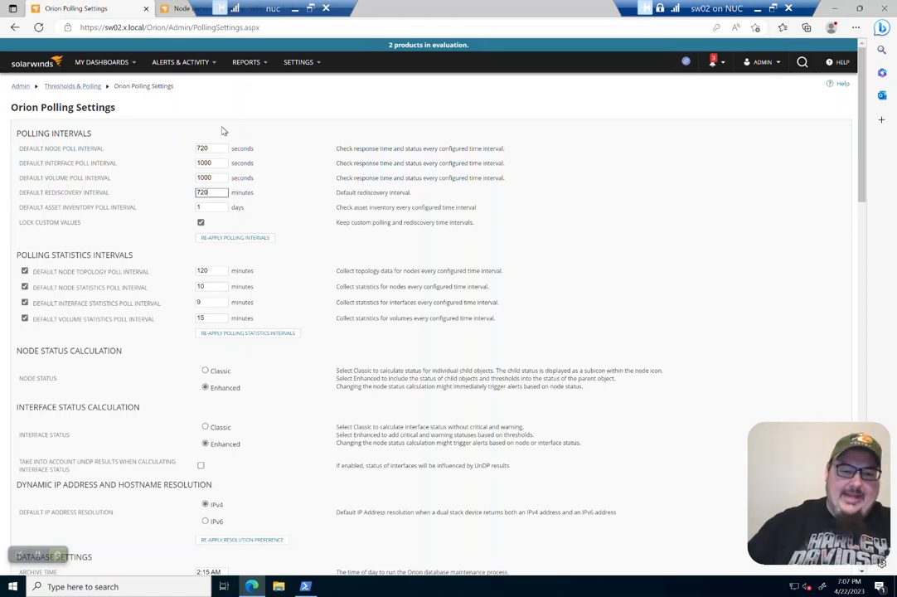
double_click(207, 270)
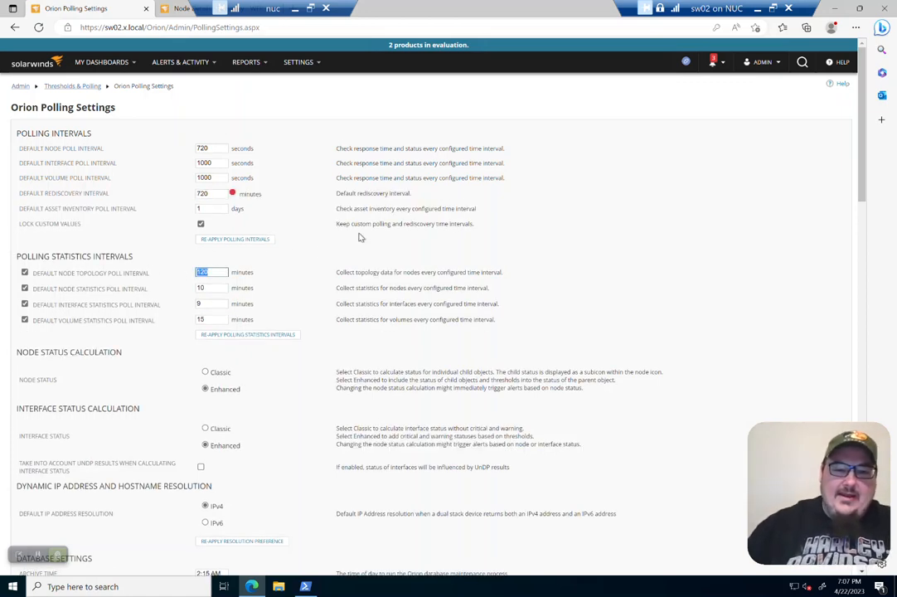
double_click(207, 193)
text(120)
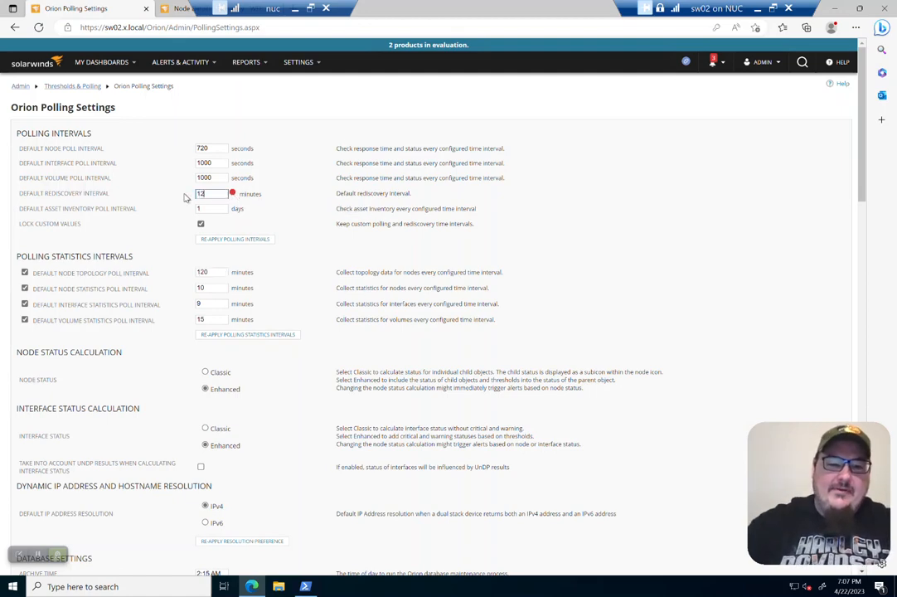
key(Tab)
Set the default node topology poll interval to 720 minutes in the polling statistics intervals.
scroll(175, 205, down, 1)
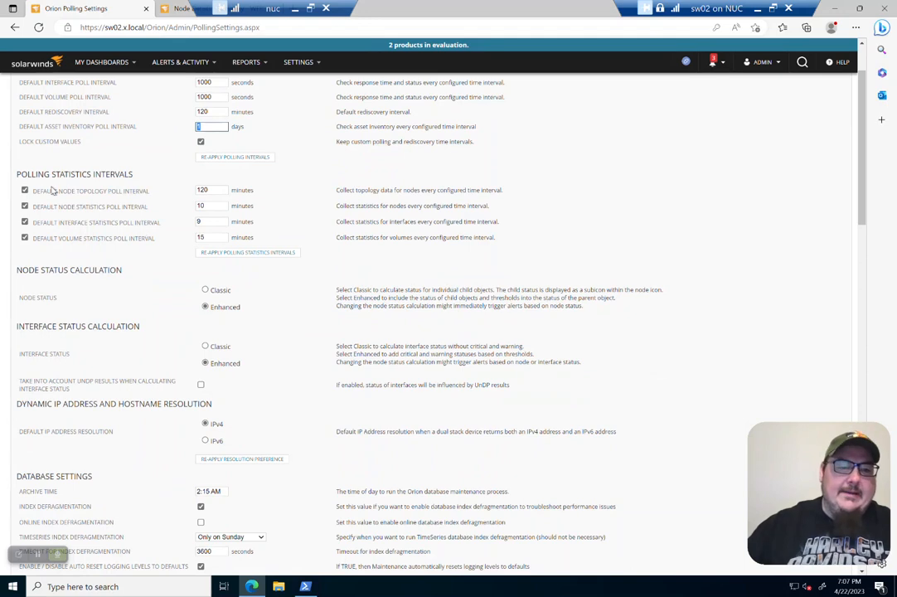
double_click(212, 191)
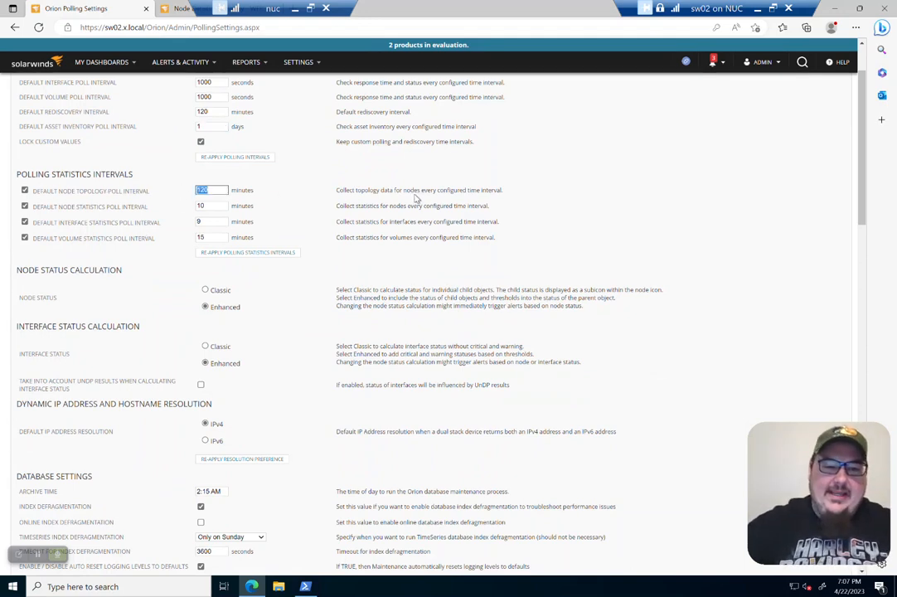
text(720)
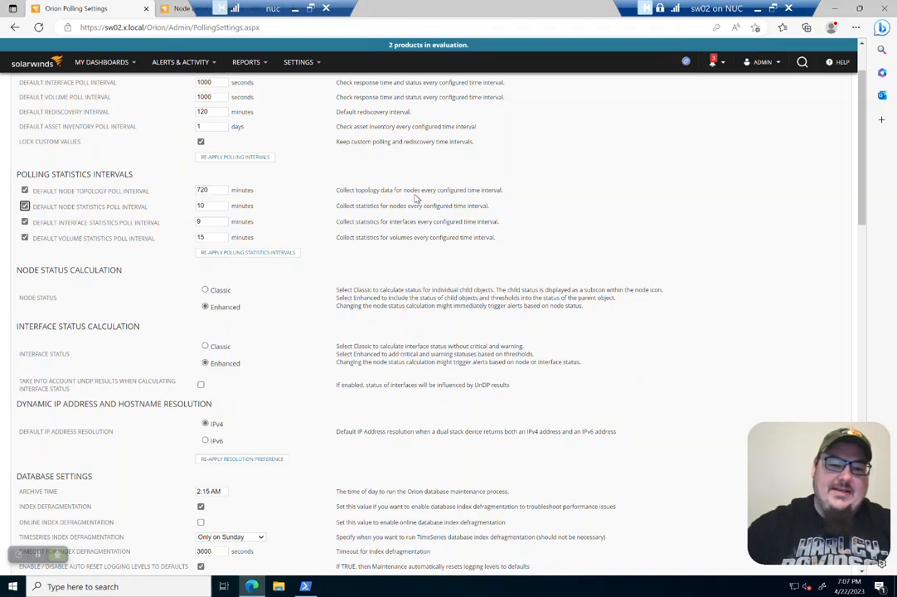
Set the default node statistics poll interval to 120 minutes.
key(Tab)
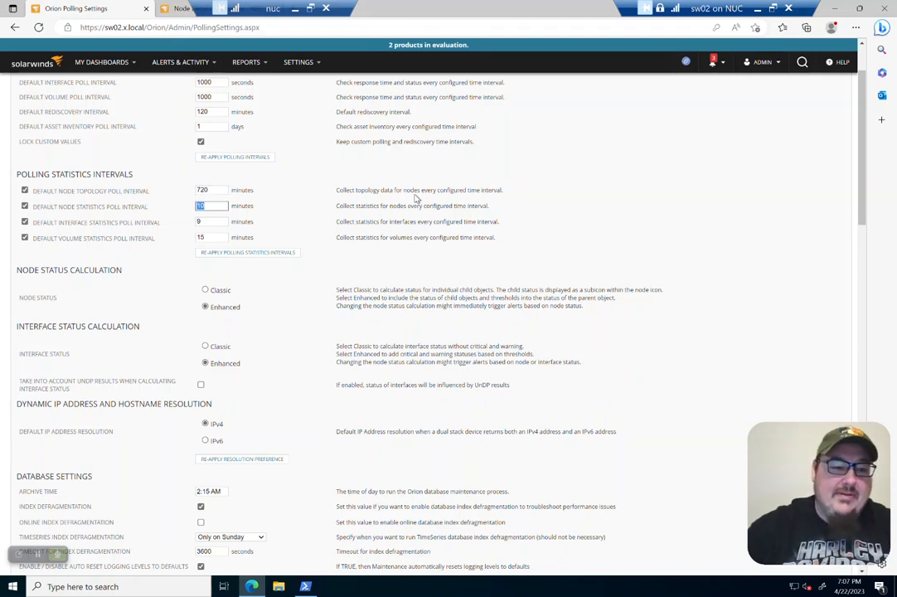
text(720)
key(Tab)
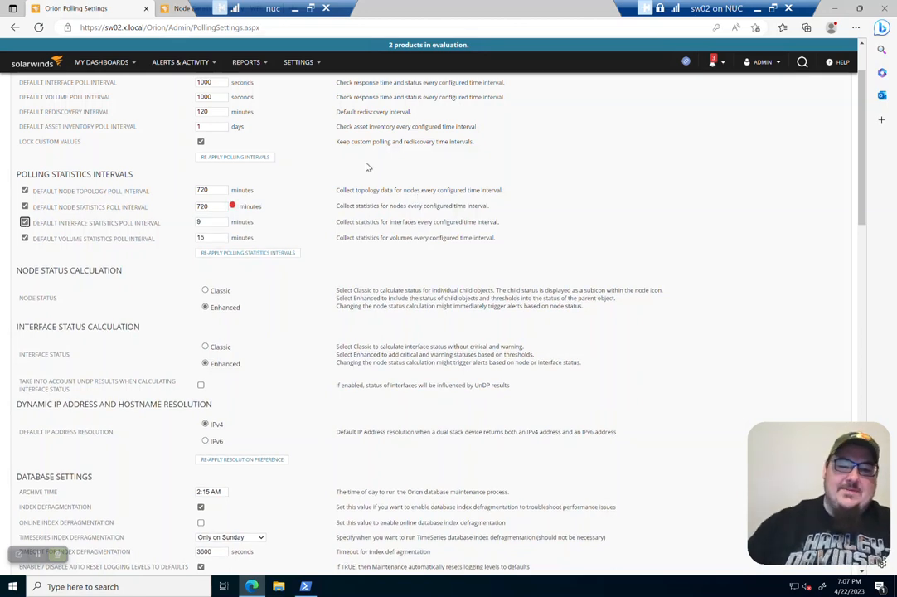
mouse_move(233, 208)
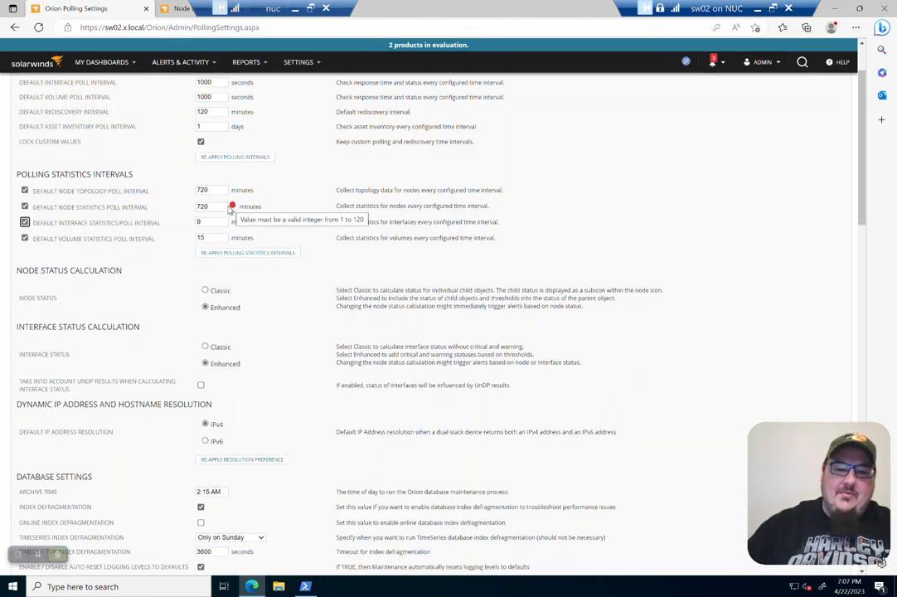
drag(210, 208, 171, 205)
text(120)
Set the default interface statistics and default volume statistics poll intervals to 15 minutes each.
key(Tab)
key(Tab)
scroll(352, 249, up, 2)
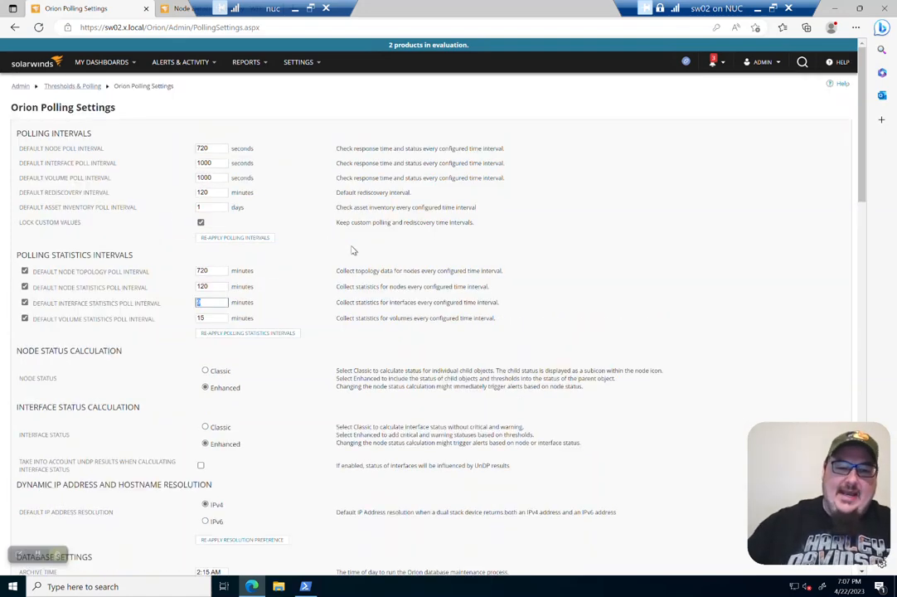
text(15)
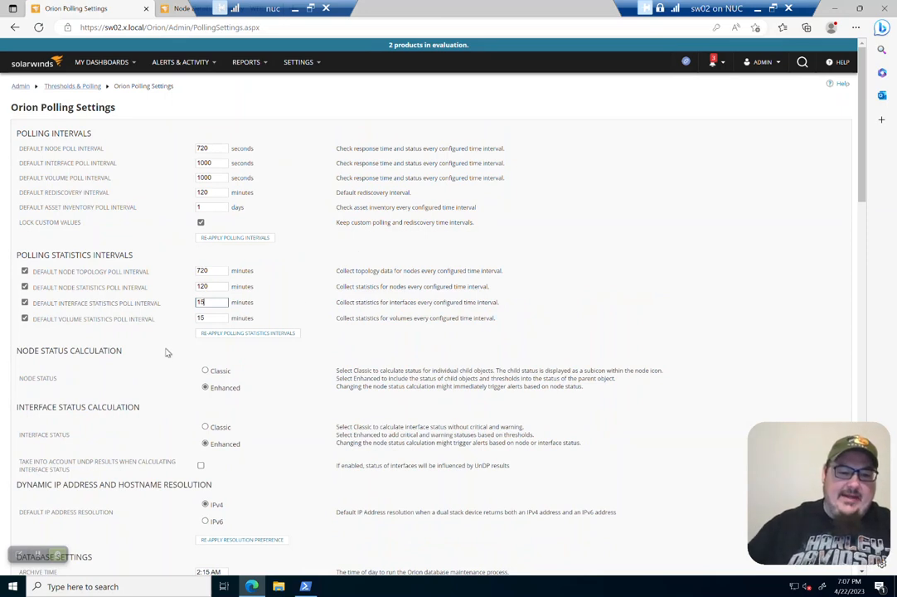
double_click(210, 318)
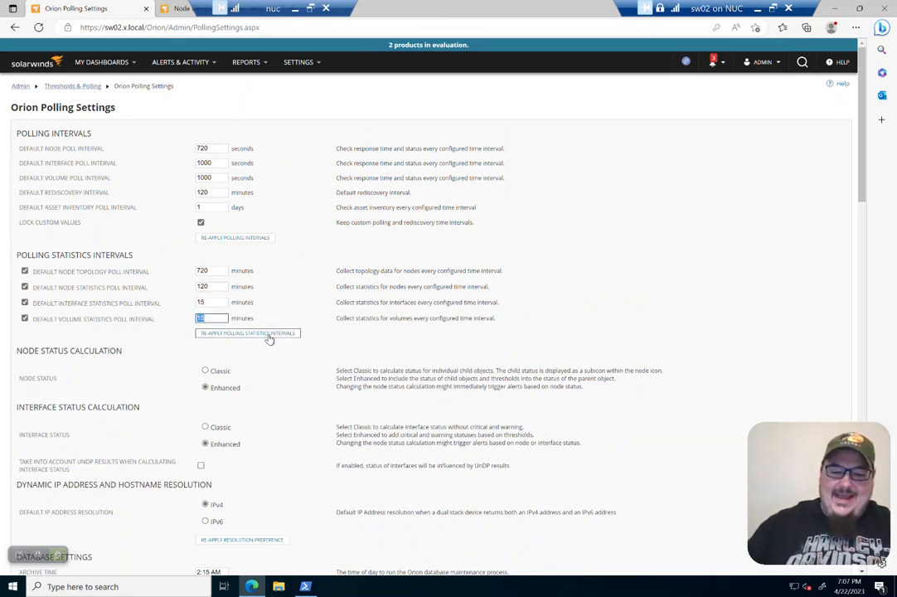
text(30)
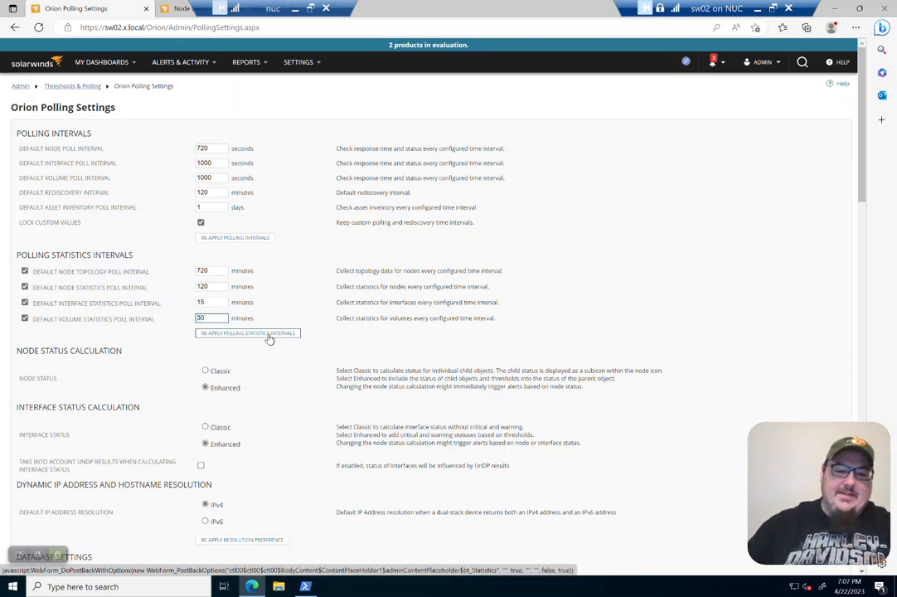
key(BackSpace)
key(BackSpace)
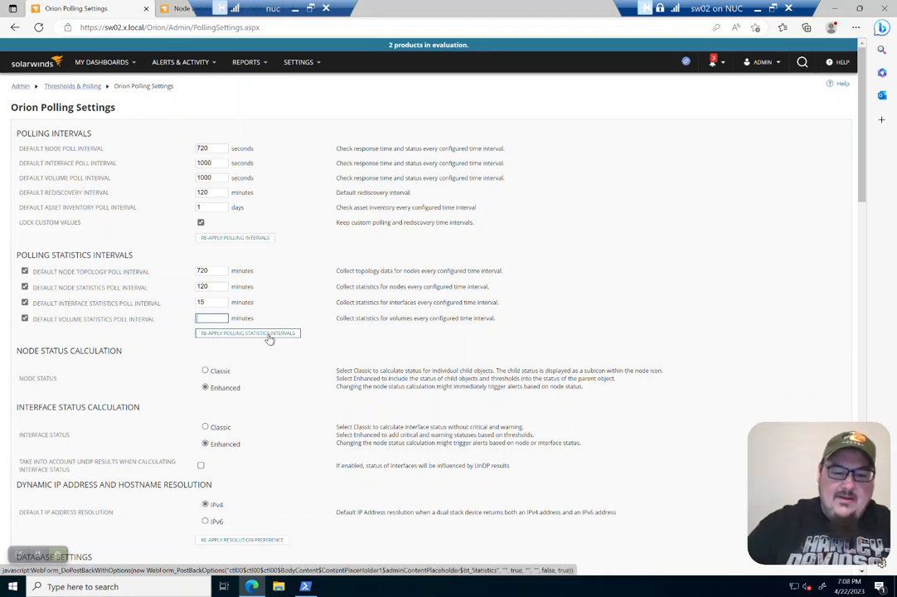
text(15)
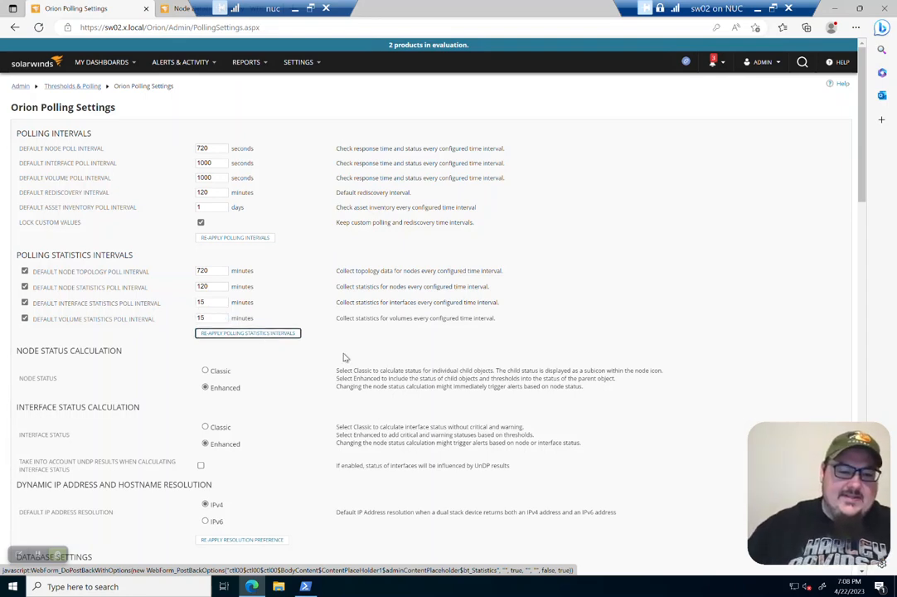
Set detailed statistics, container detailed statistics and detailed interface availability statistics retention, plus the baseline data collection duration, to 14 days each.
scroll(344, 355, down, 5)
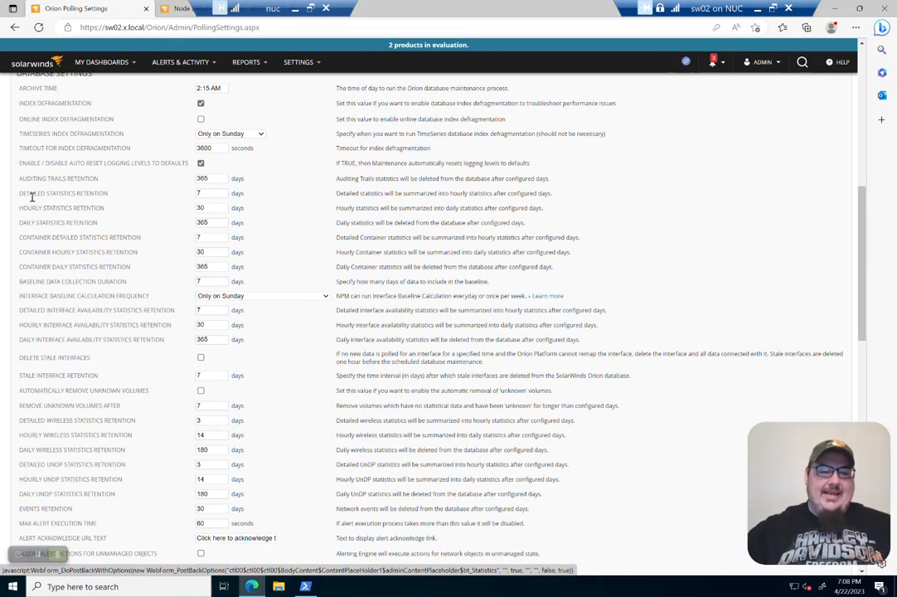
double_click(208, 191)
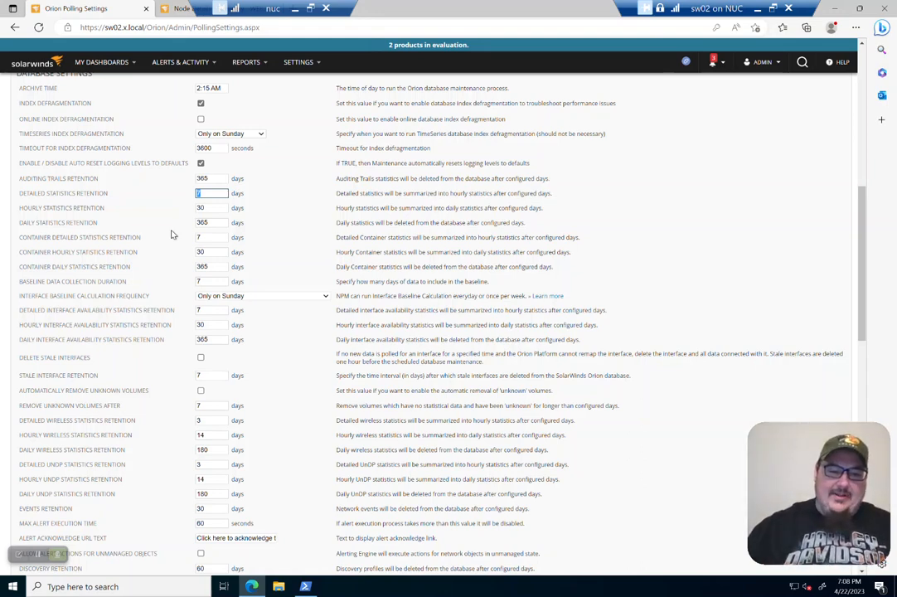
click(210, 196)
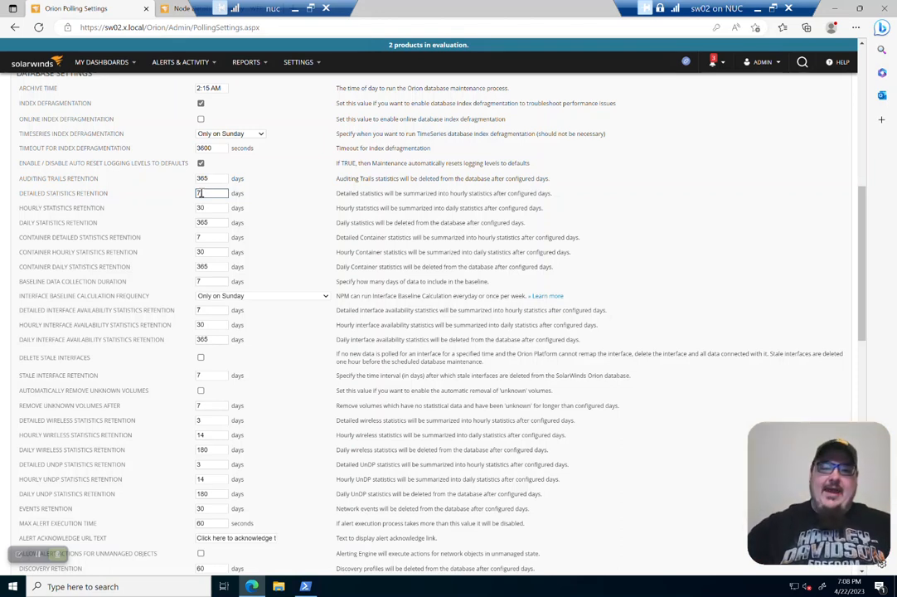
drag(204, 193, 189, 195)
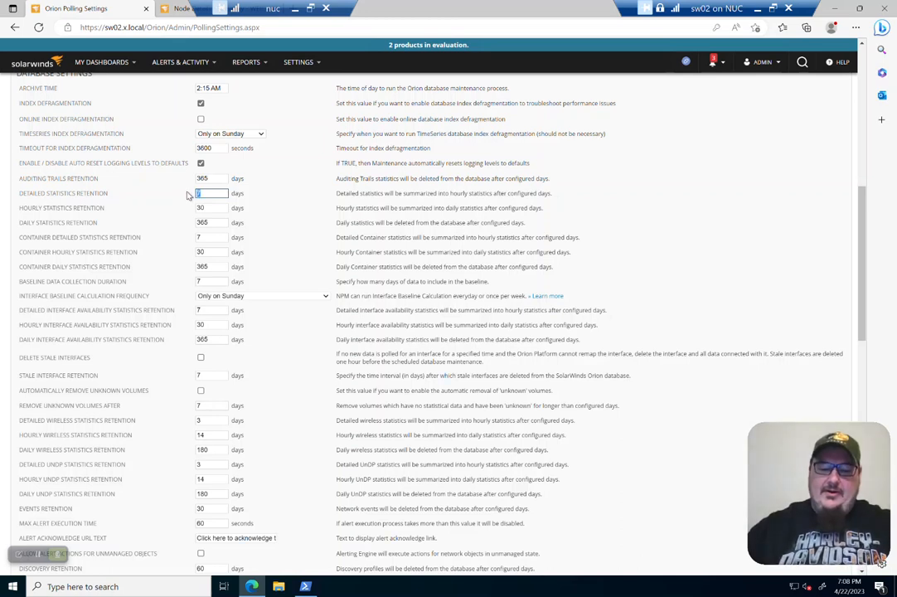
text(14)
drag(214, 237, 179, 238)
text(14)
drag(209, 281, 189, 312)
text(1414)
Set the Hardware Health detailed statistics retention to 14 days and submit the polling settings.
drag(216, 376, 165, 377)
scroll(168, 379, down, 3)
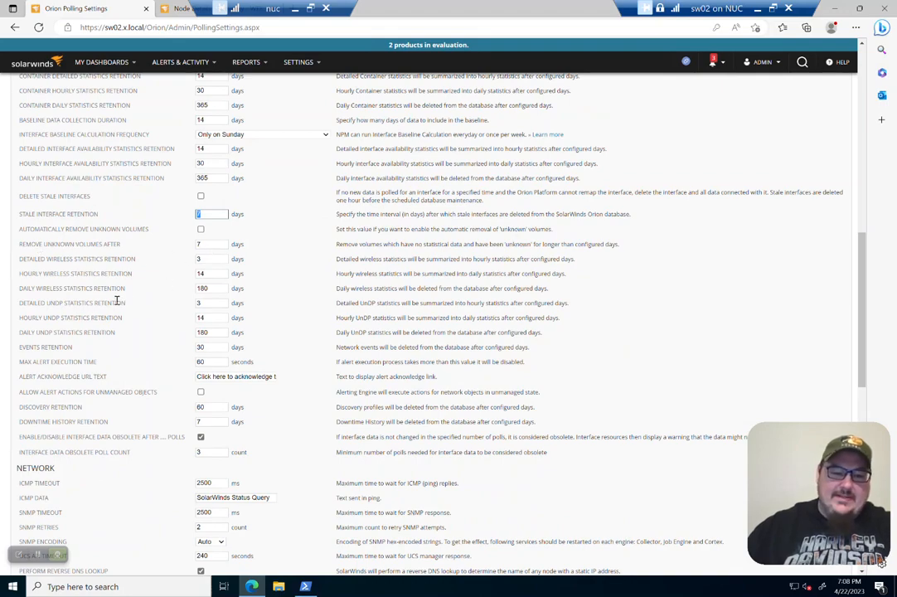
scroll(130, 433, down, 8)
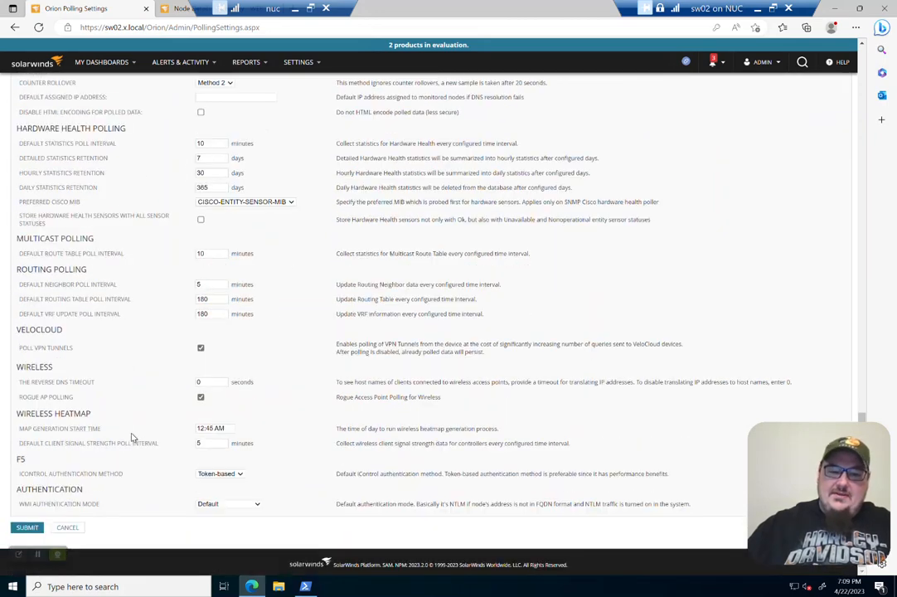
double_click(200, 157)
text(14)
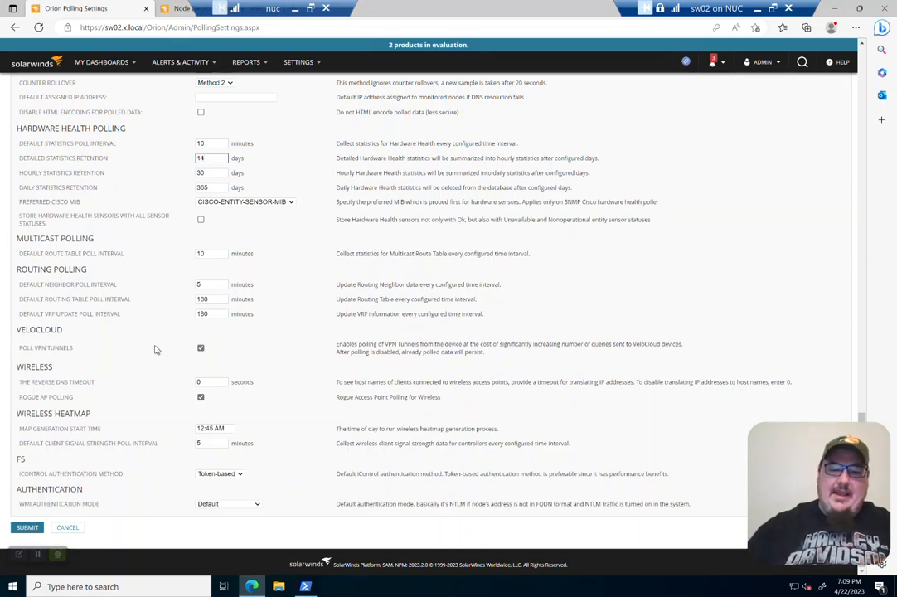
click(23, 528)
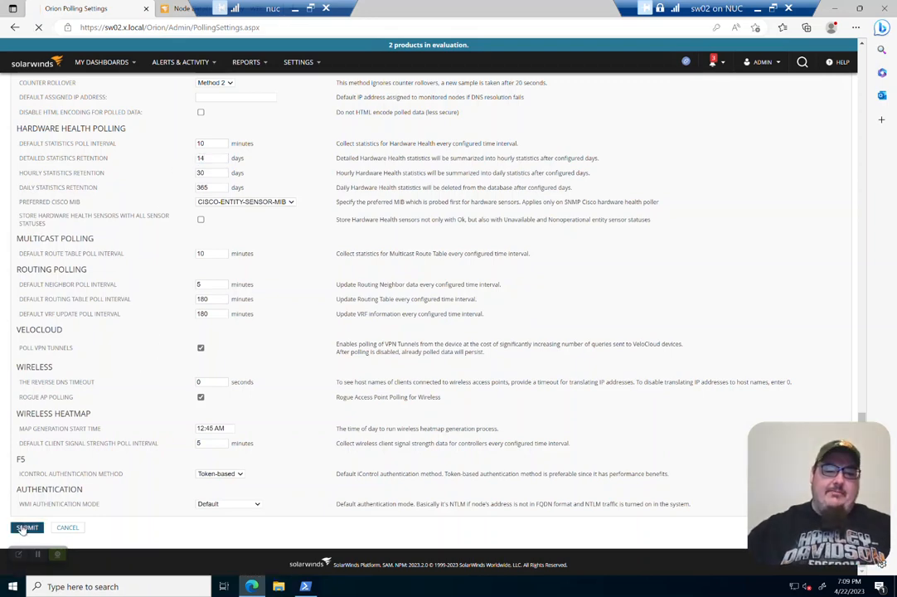